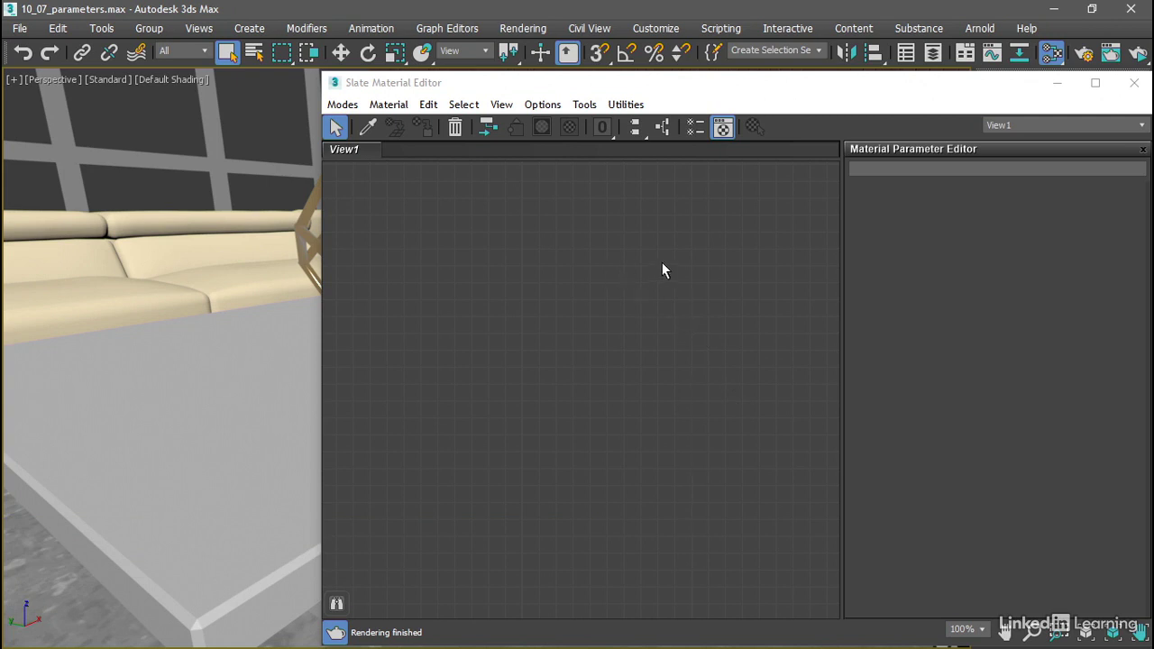
- Create a Physical Material node, enlarge its preview, collapse its map slots and reposition it in the empty node view
right_click(626, 262)
mouse_move(669, 276)
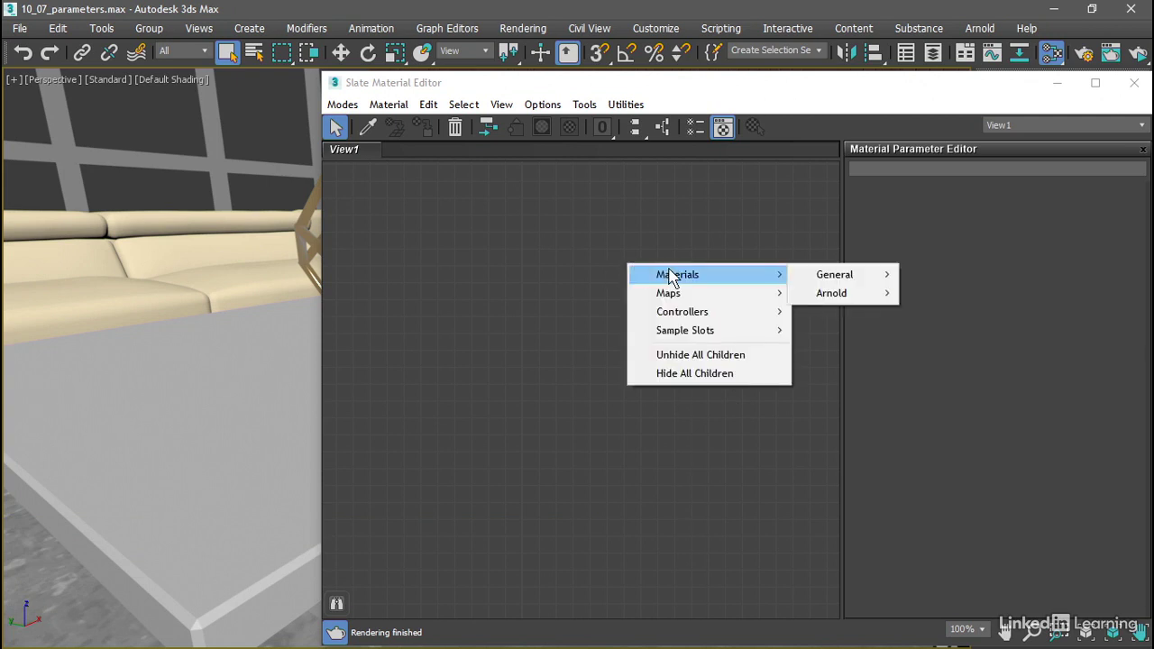
mouse_move(829, 274)
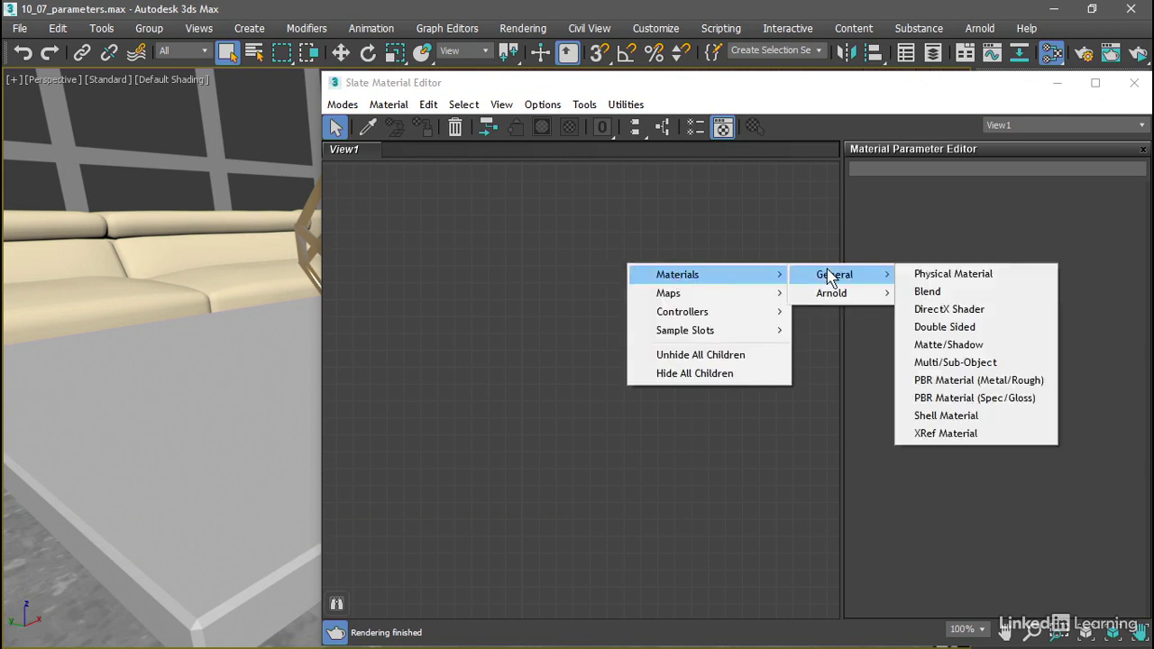
click(962, 278)
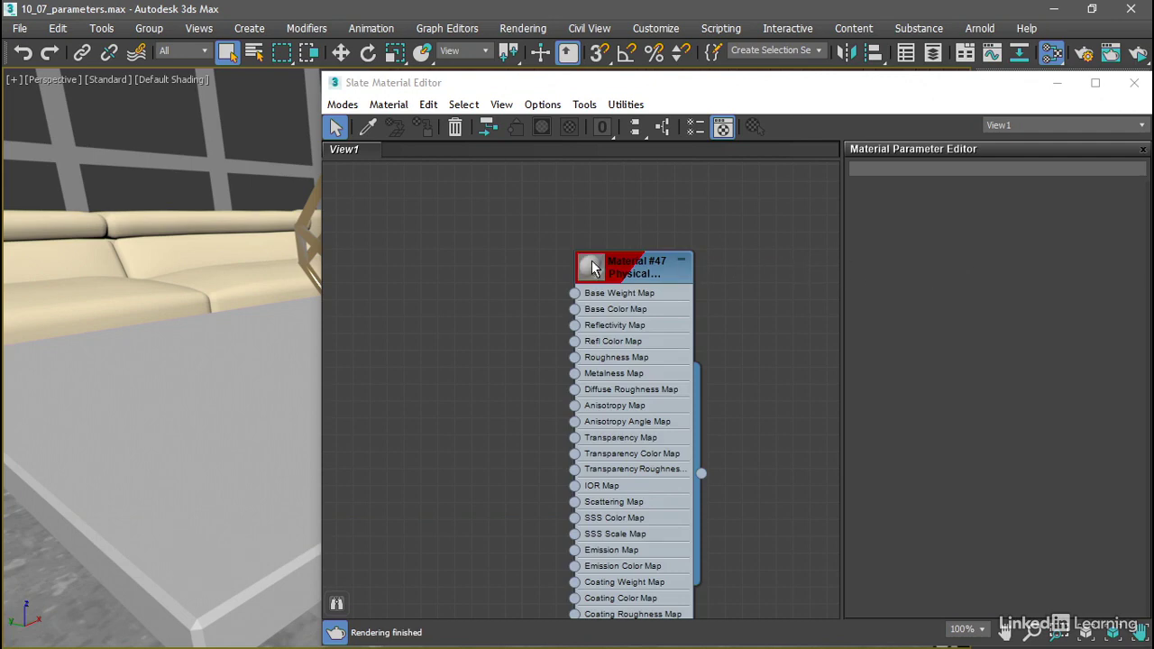
double_click(680, 265)
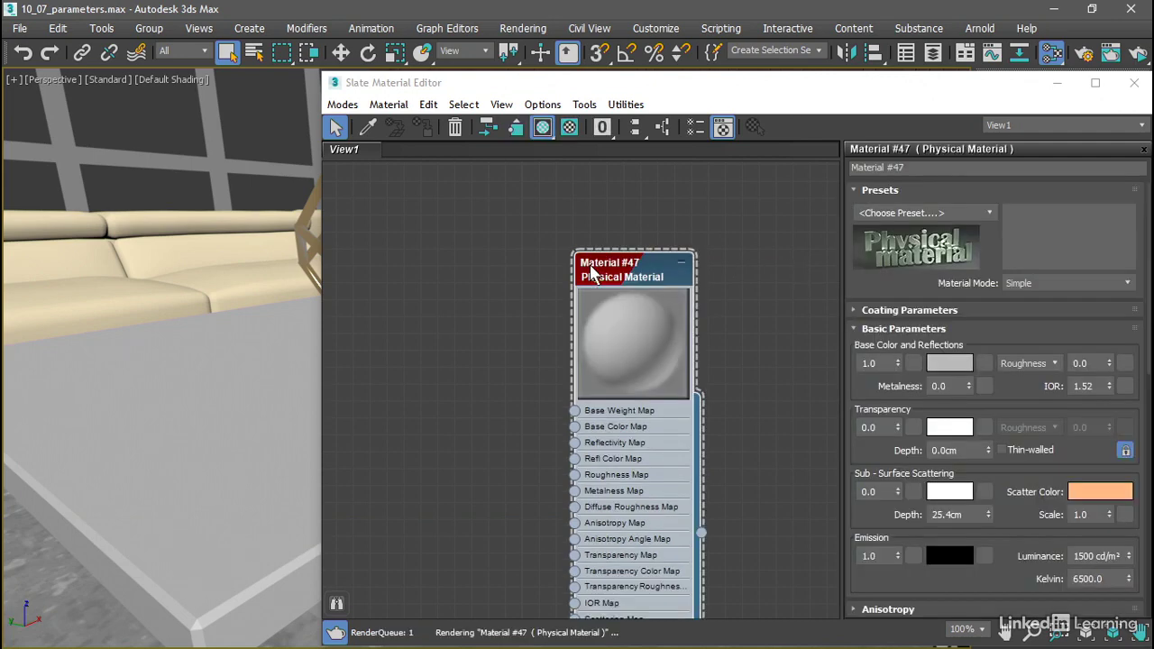
click(680, 267)
drag(630, 261, 714, 211)
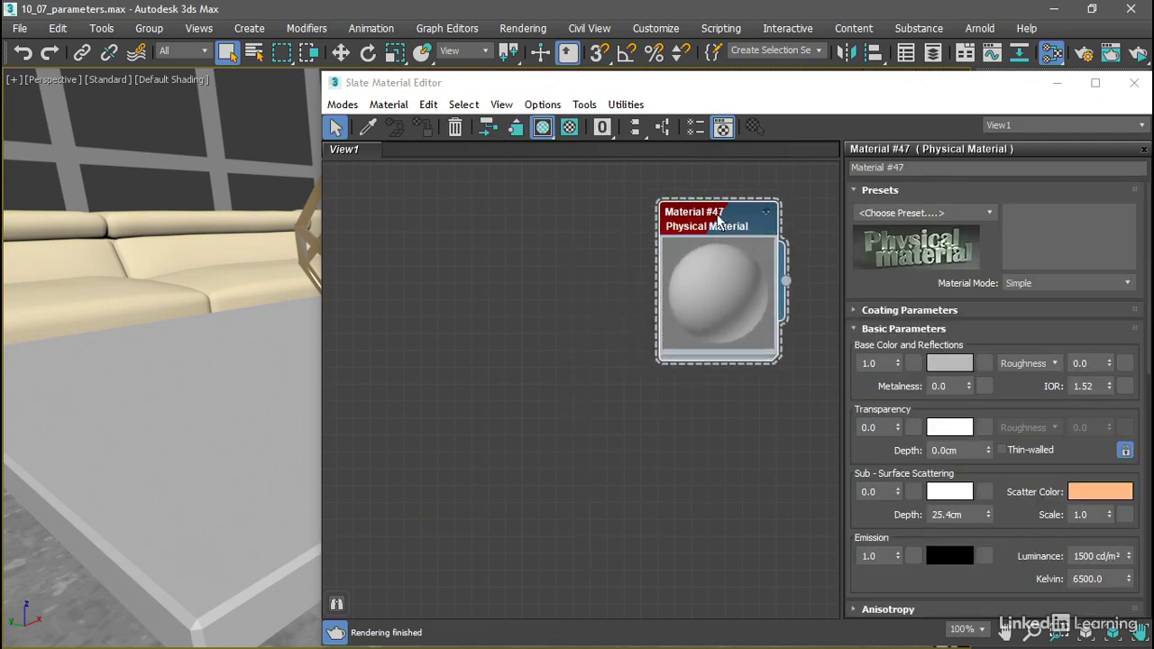
- Apply the Silver preset to the Physical Material and show a background in its preview
click(988, 215)
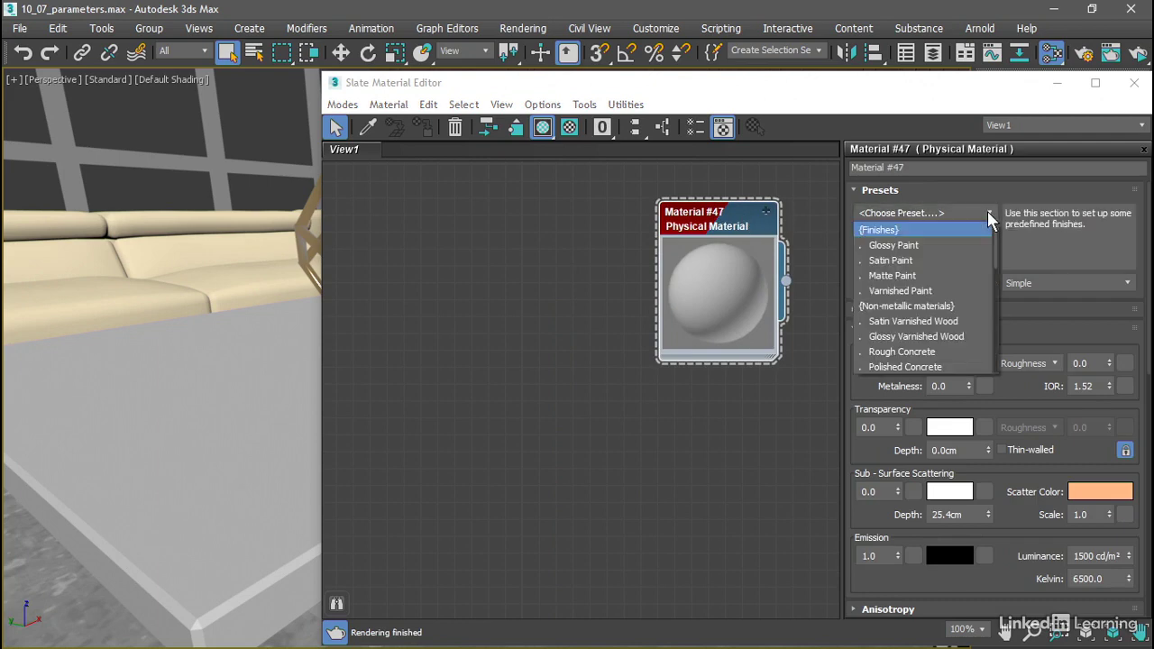
drag(995, 235, 999, 312)
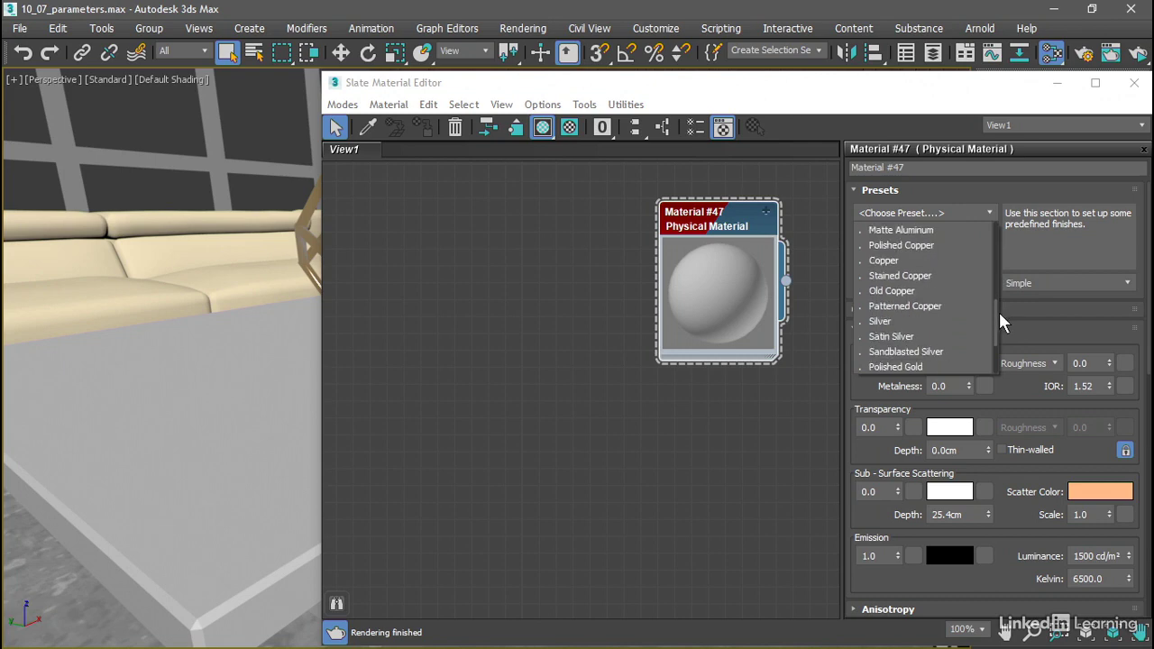
click(906, 323)
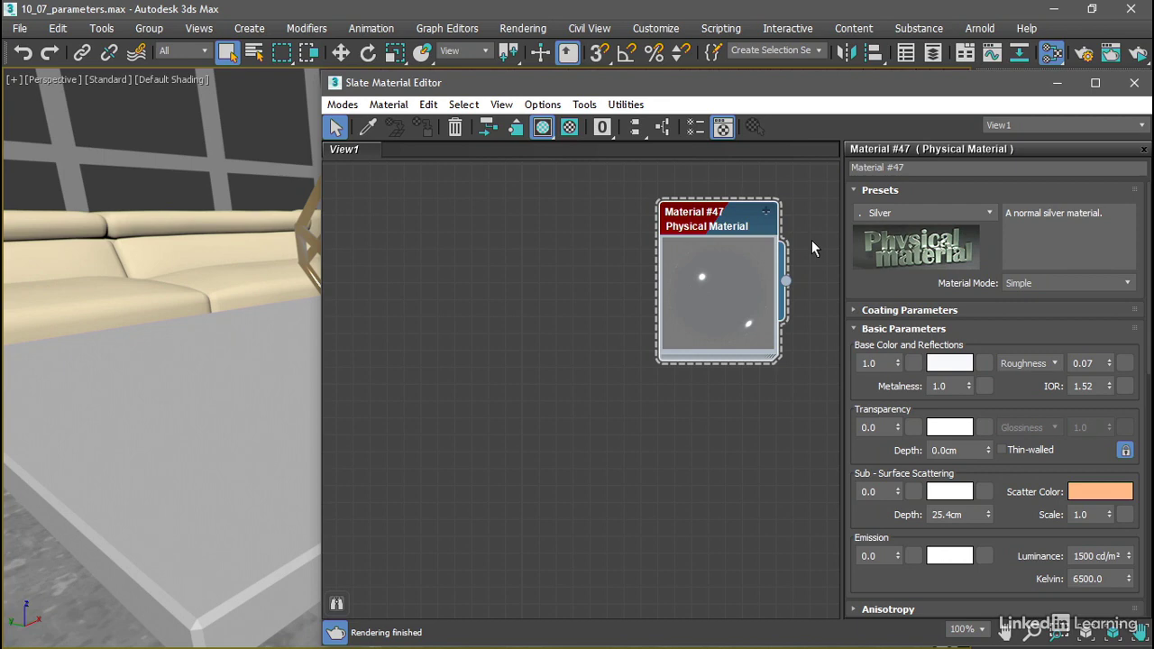
right_click(720, 283)
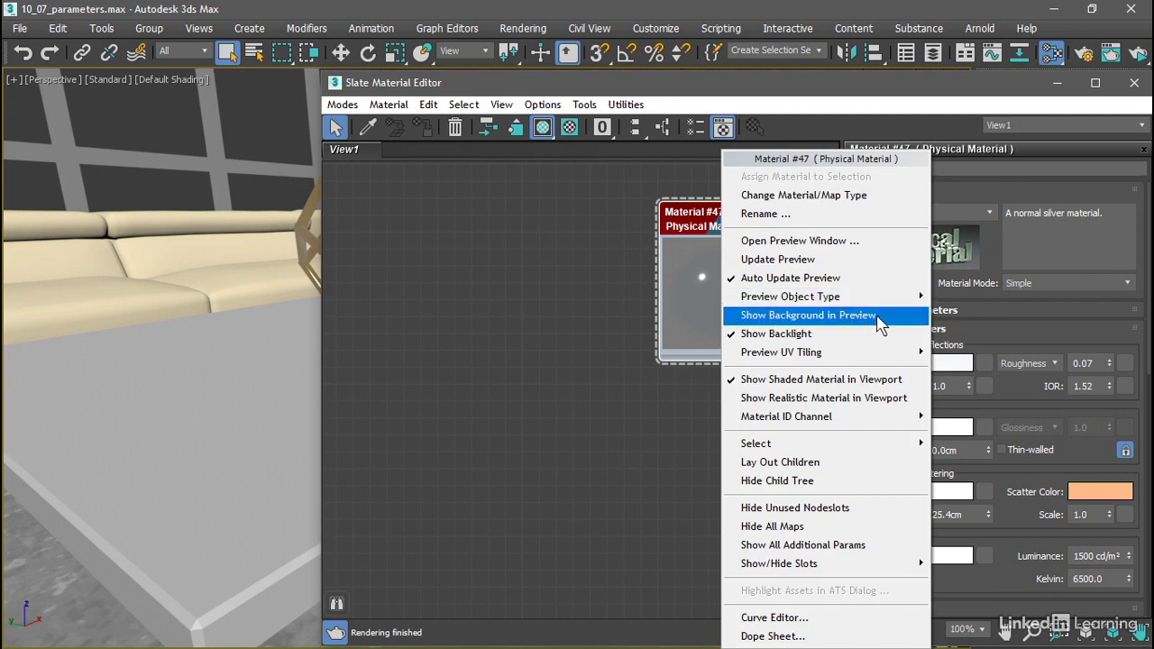
click(896, 315)
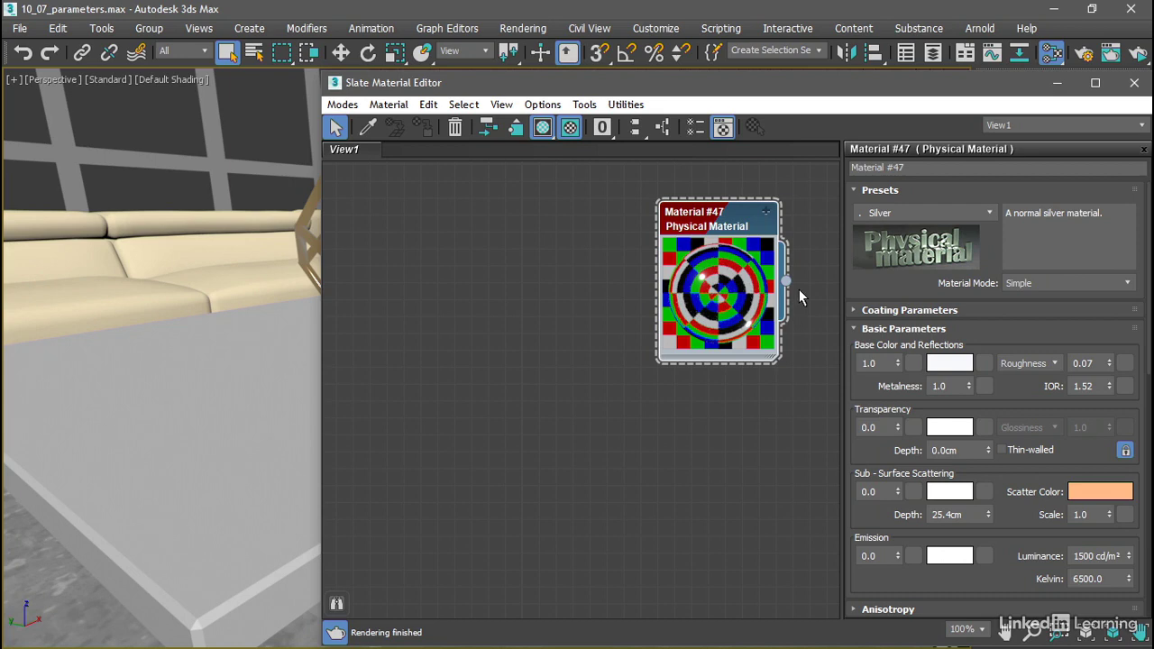
- Start an ActiveShade rendering and assign the silver material to the tabletop in the scene
click(1140, 59)
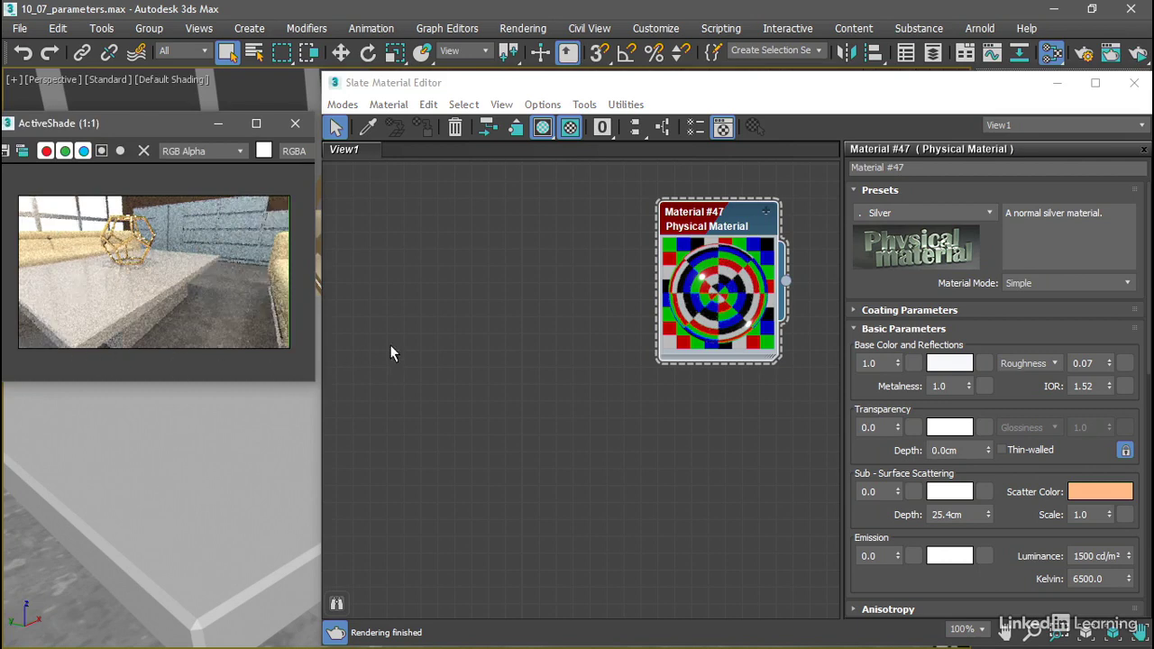
click(623, 281)
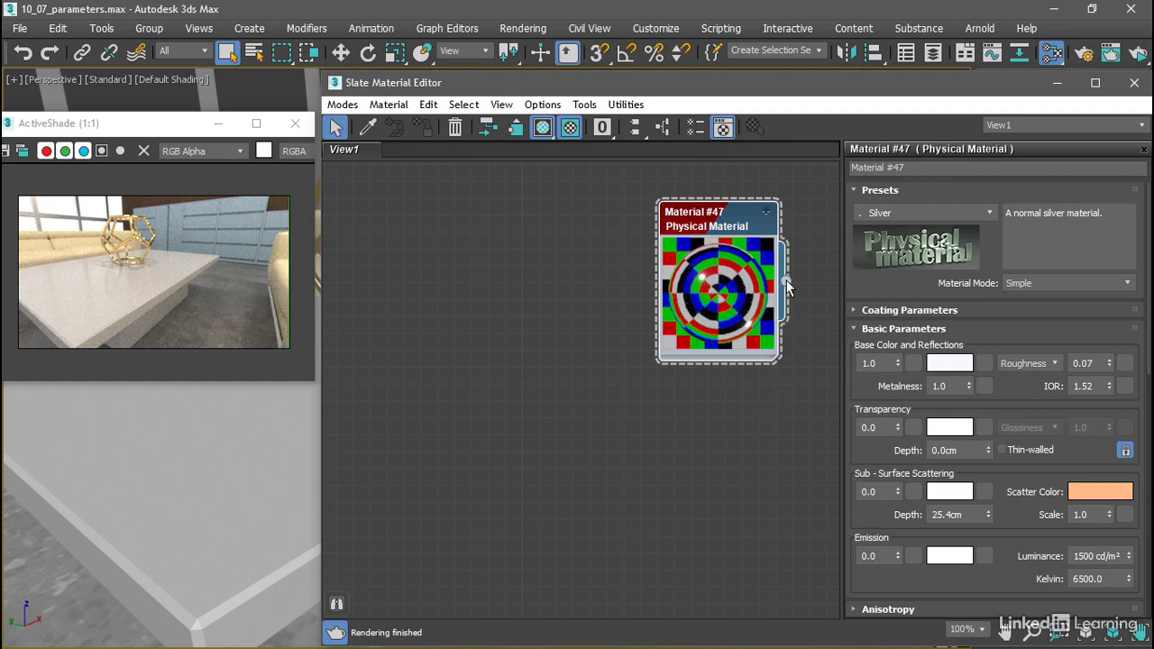
drag(786, 283, 150, 465)
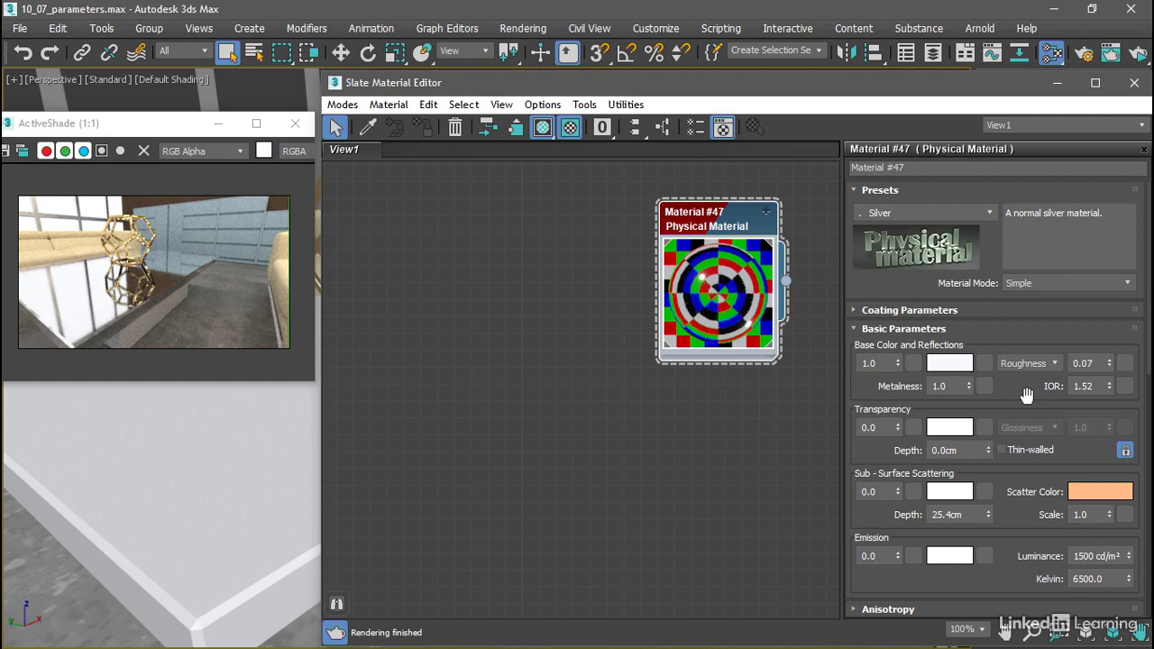
- Set the material's roughness to 0 and try metalness at 0.0 before restoring it to 1.0
double_click(1083, 364)
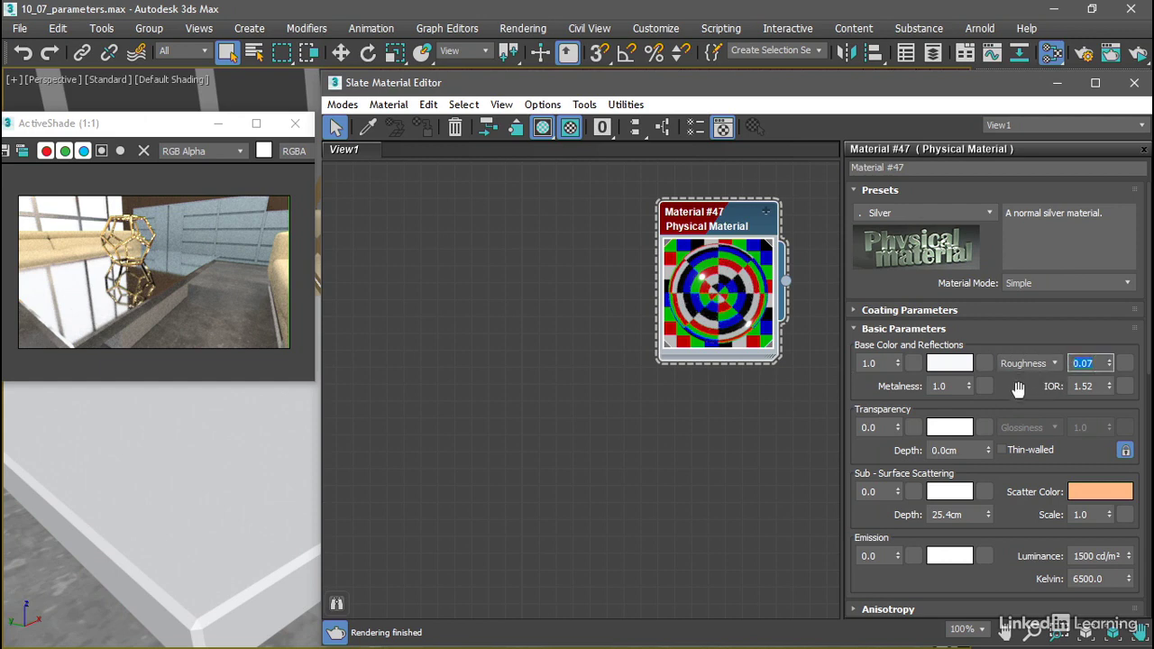
text(0)
key(Return)
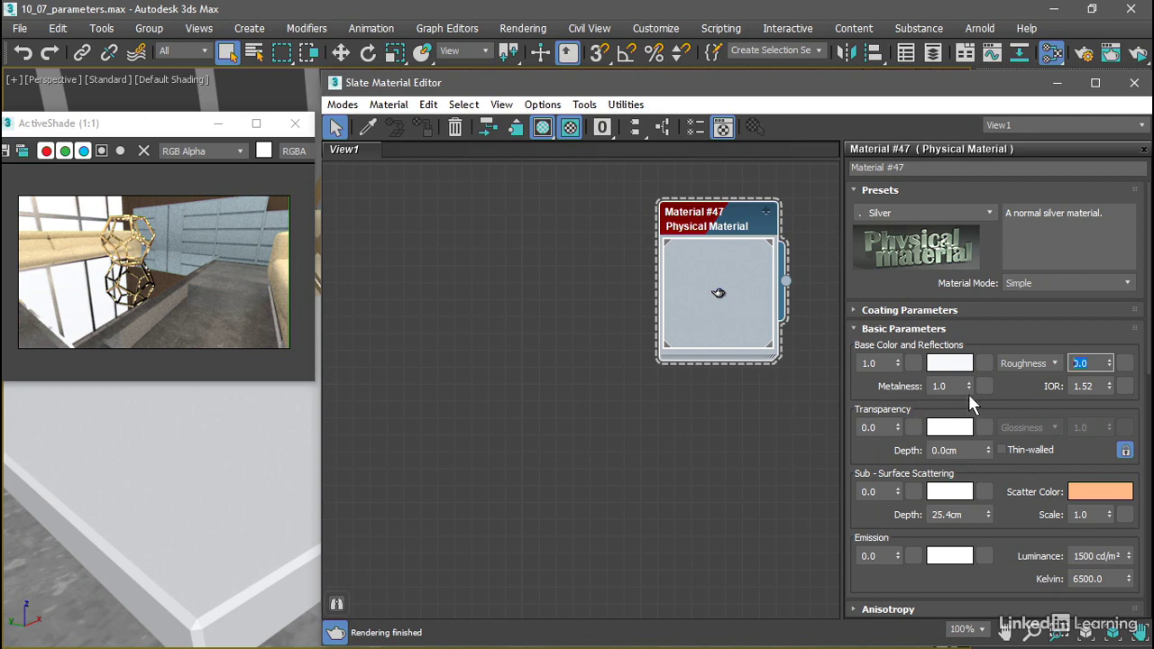
drag(968, 387, 972, 442)
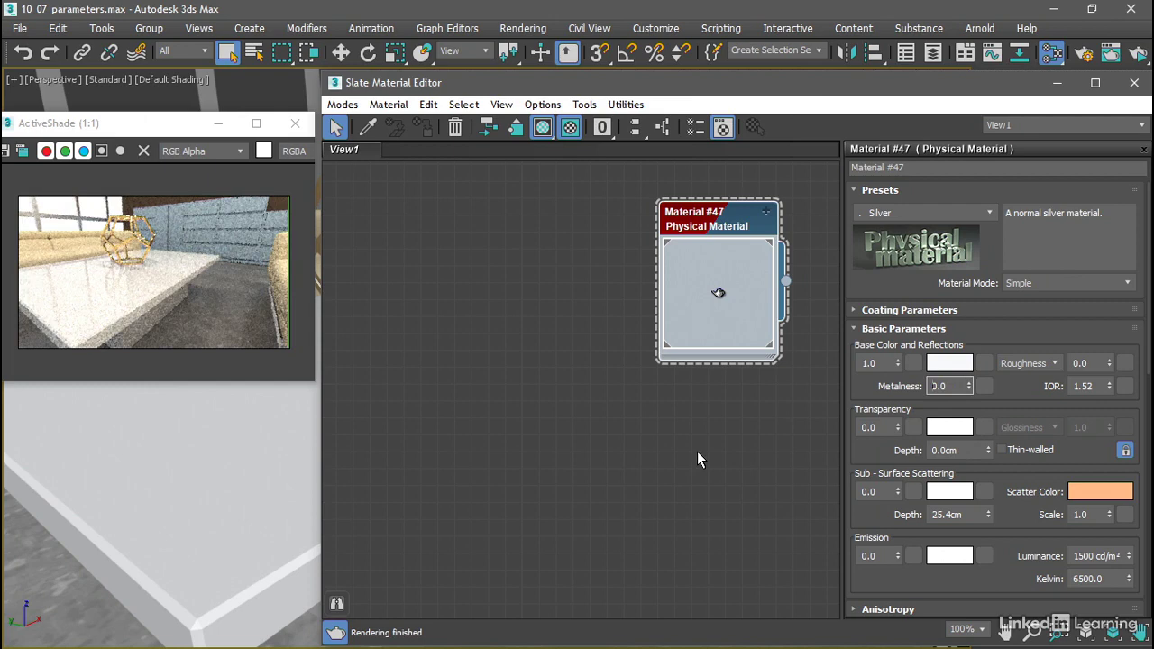
drag(968, 387, 970, 267)
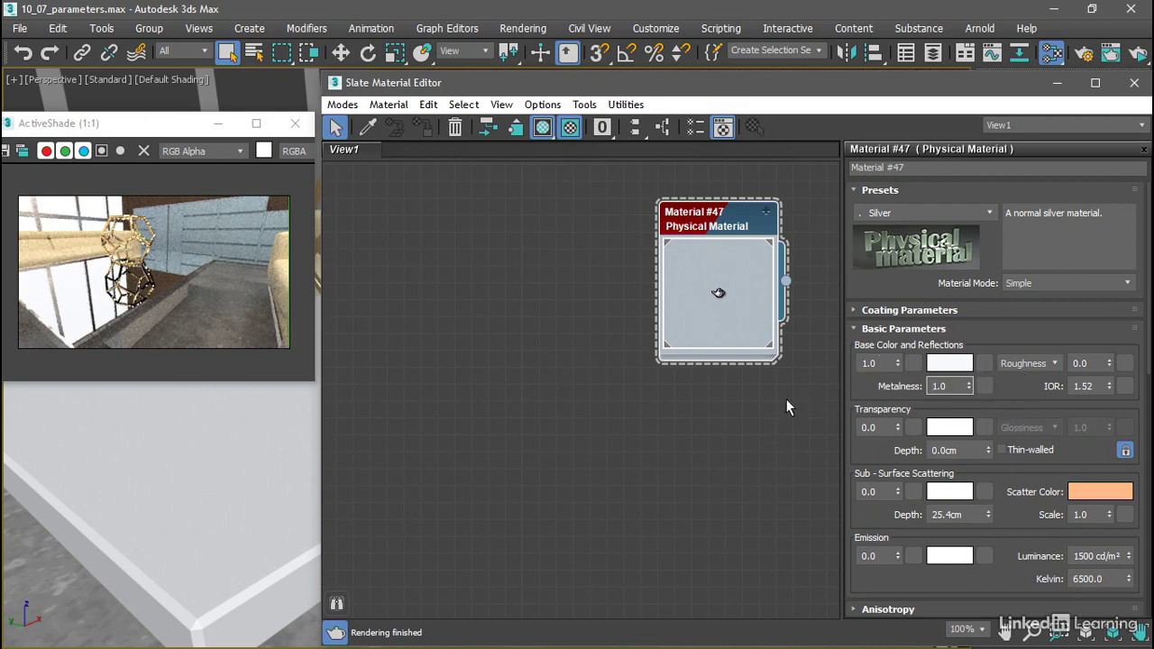
- Set the base color's hue to 0.1, try a saturation of 1.0, and accept the color with saturation at 0.0
click(951, 363)
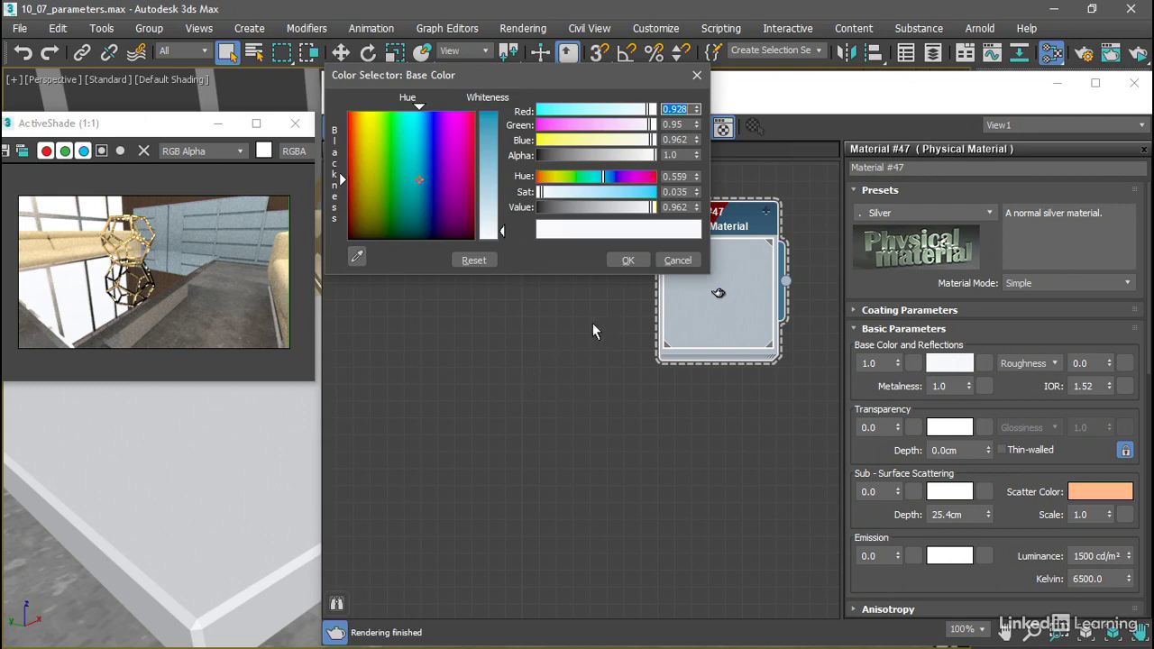
double_click(677, 177)
text(.1)
key(Tab)
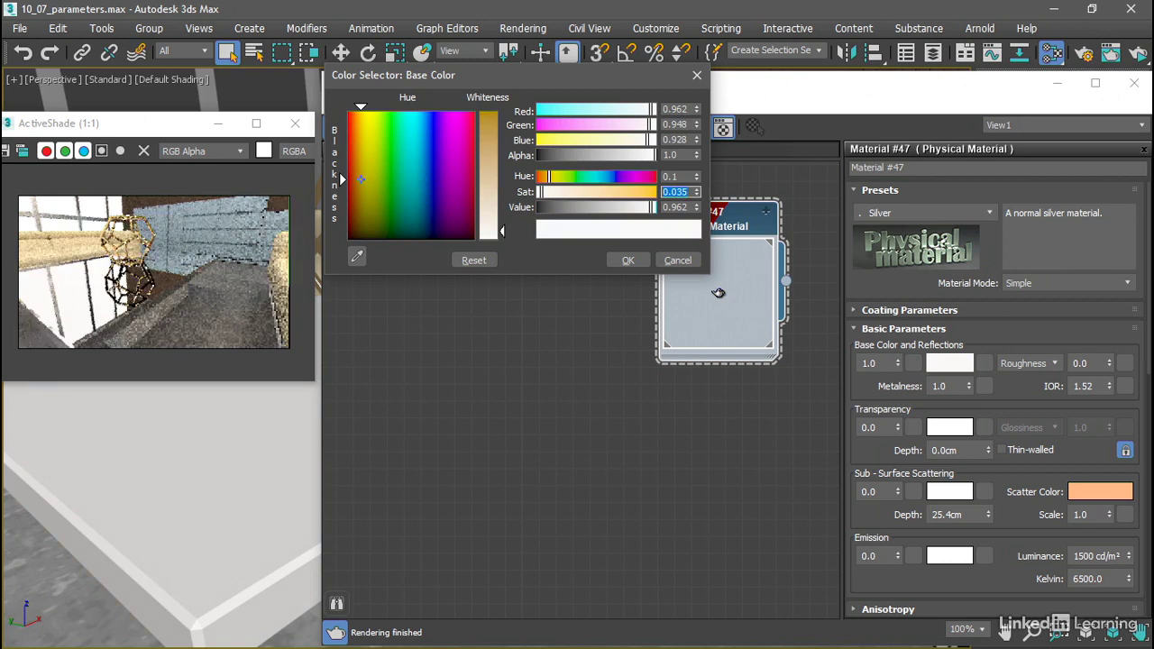
text(1)
key(Return)
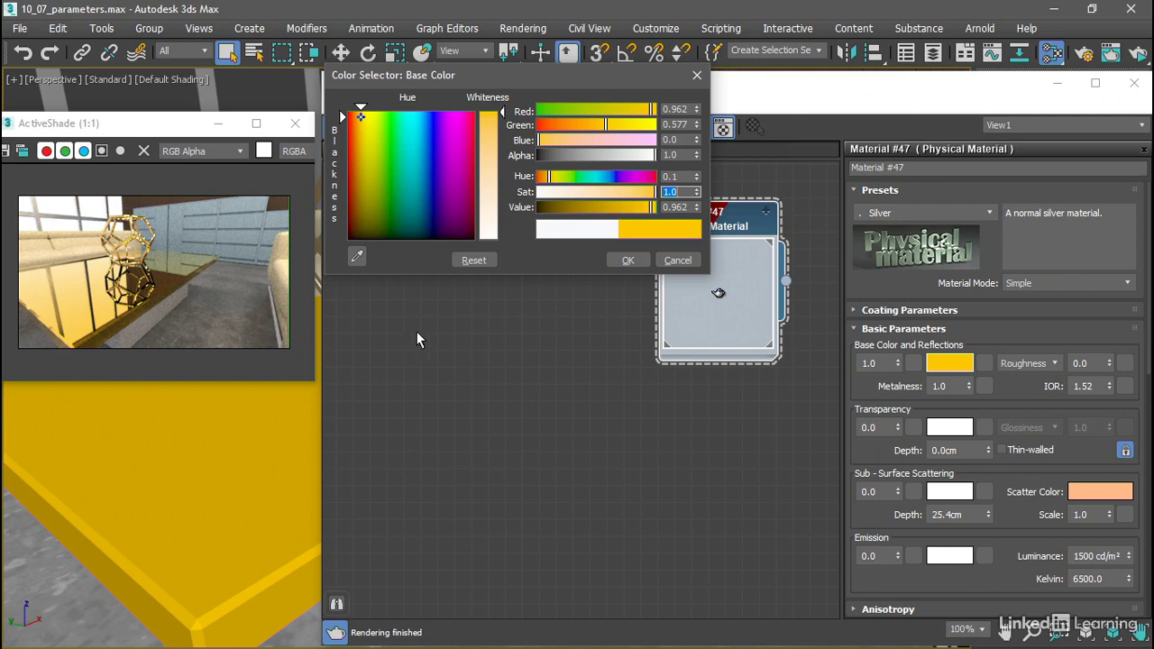
drag(653, 192, 568, 198)
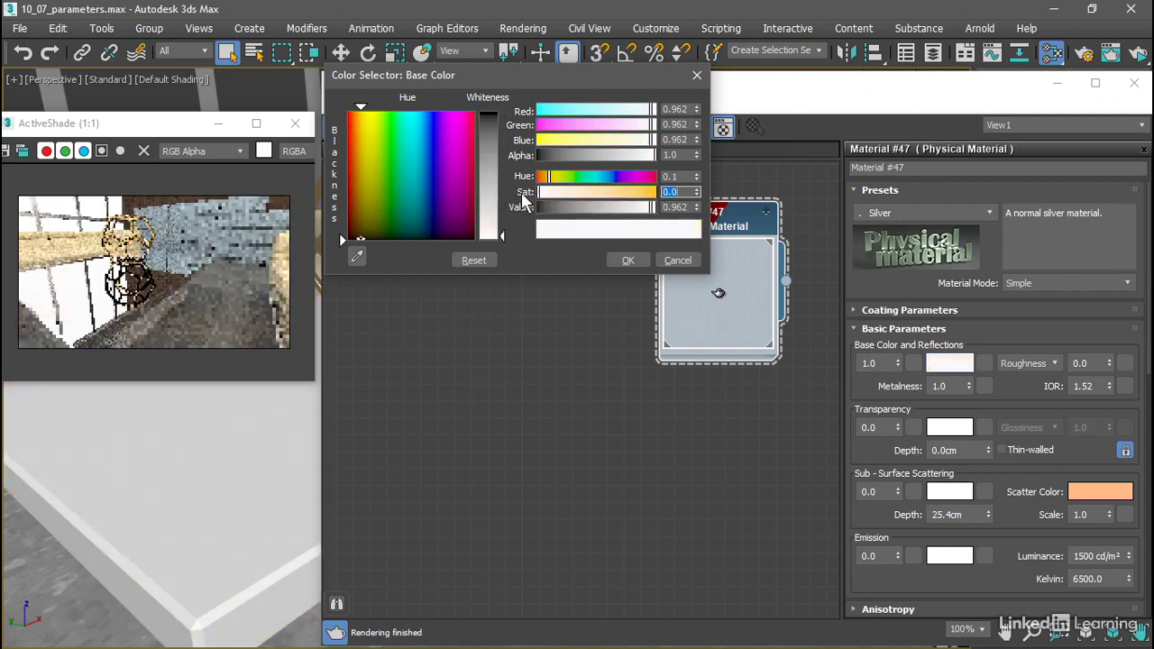
click(627, 260)
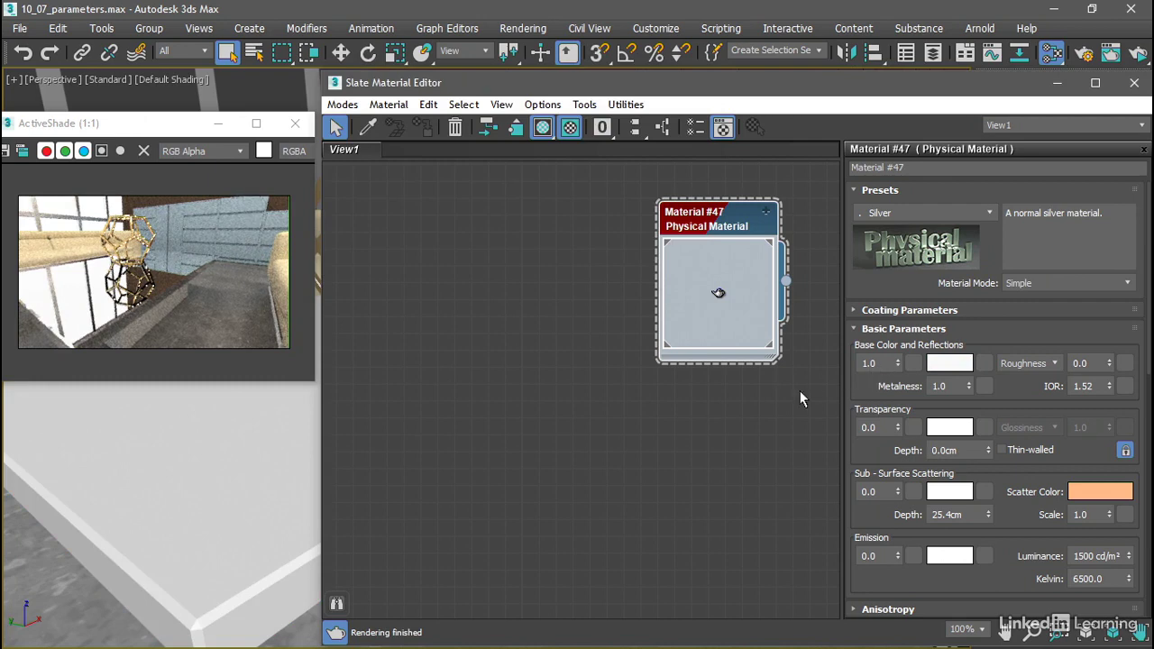
- Reset the base color weight to 0.0 and raise the roughness to 1.0
drag(899, 367, 898, 372)
right_click(898, 368)
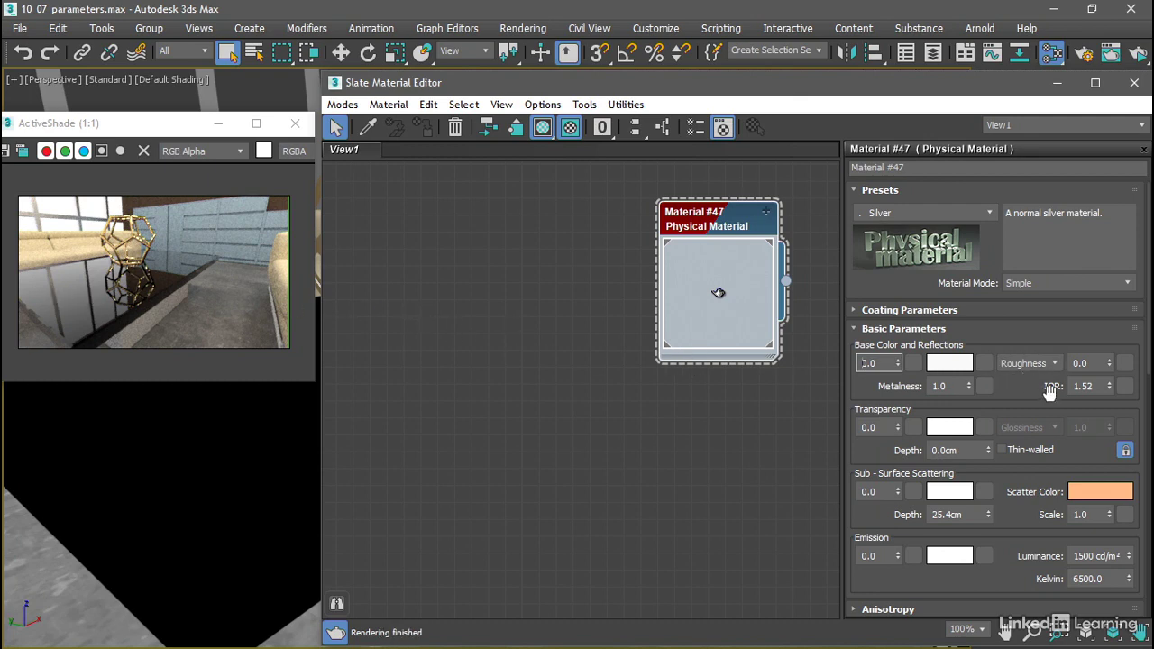
drag(1109, 363, 1096, 251)
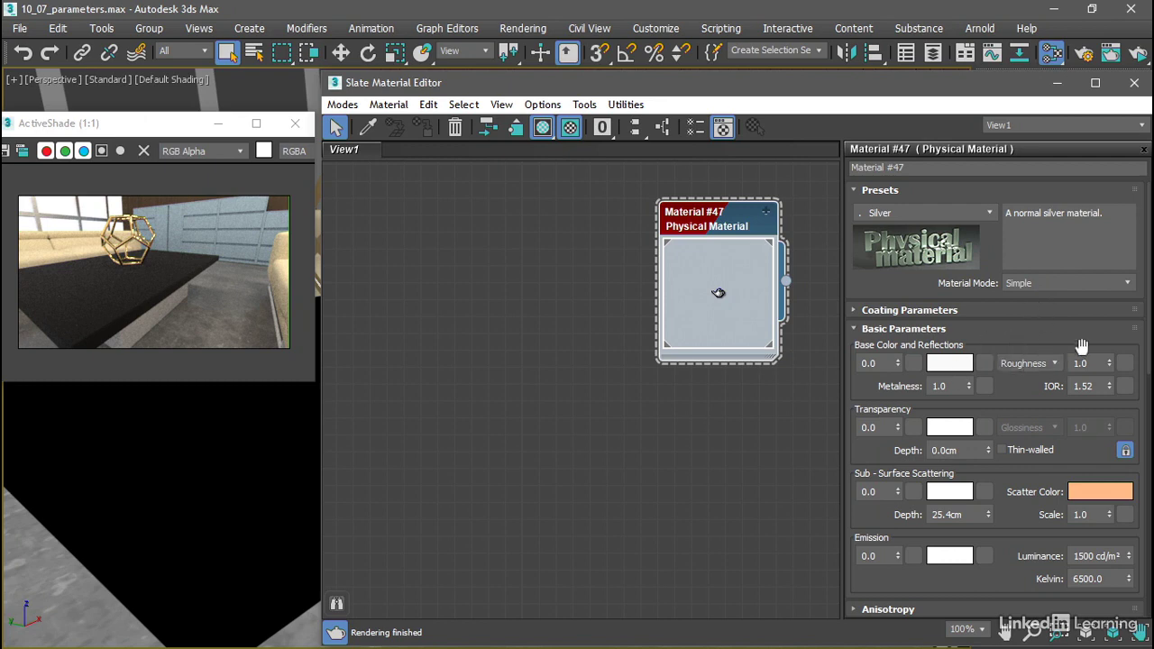
- Switch the material mode to Advanced and set both the metalness and the reflections weight to 0
click(1123, 283)
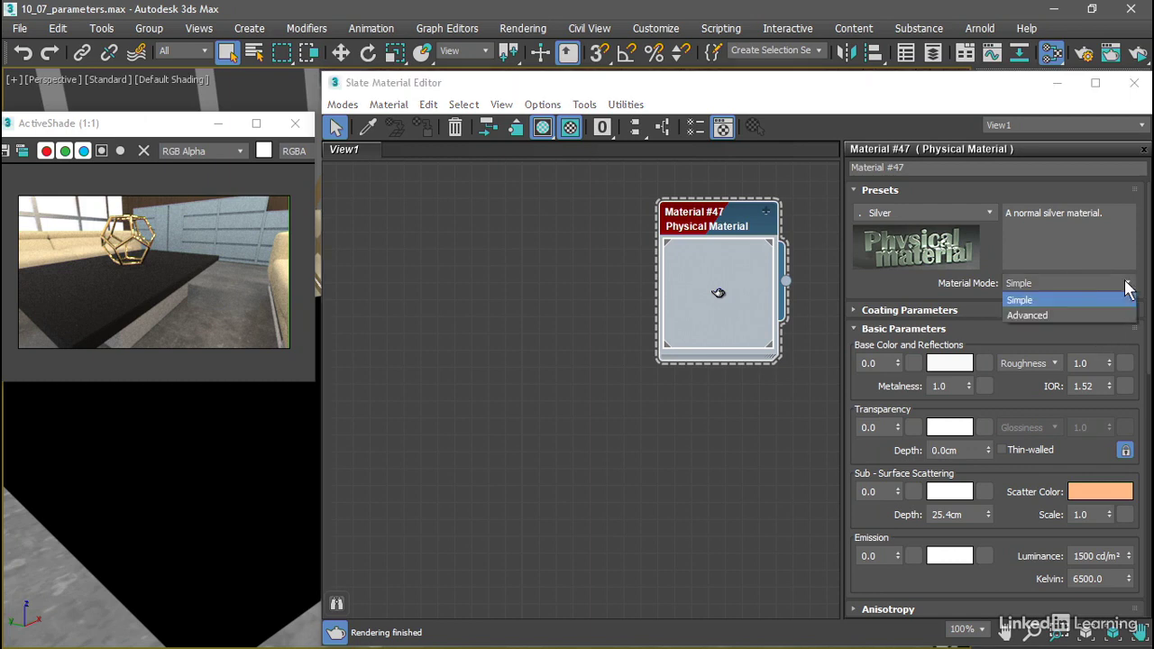
click(1040, 314)
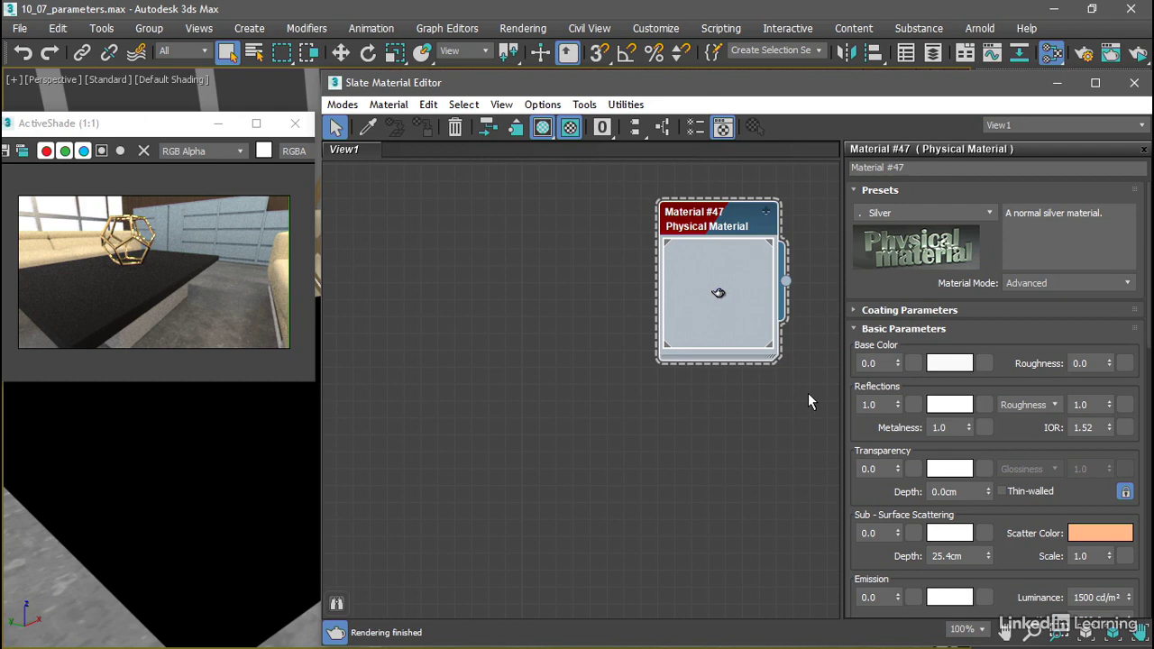
double_click(944, 427)
text(0)
key(Return)
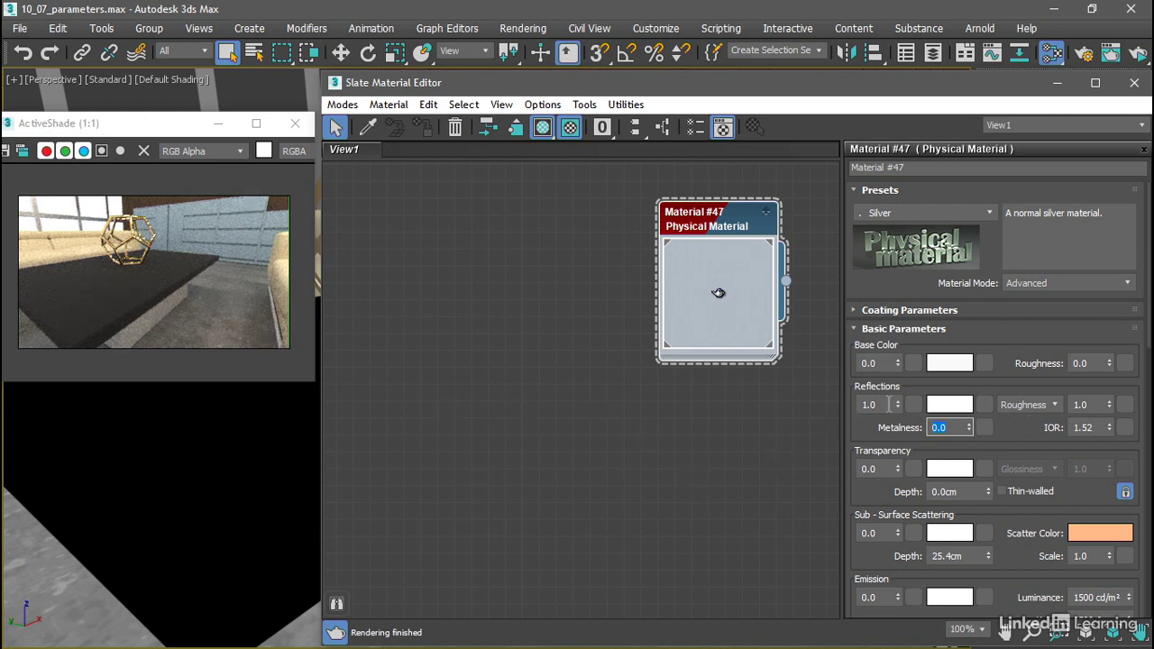
drag(898, 408, 894, 463)
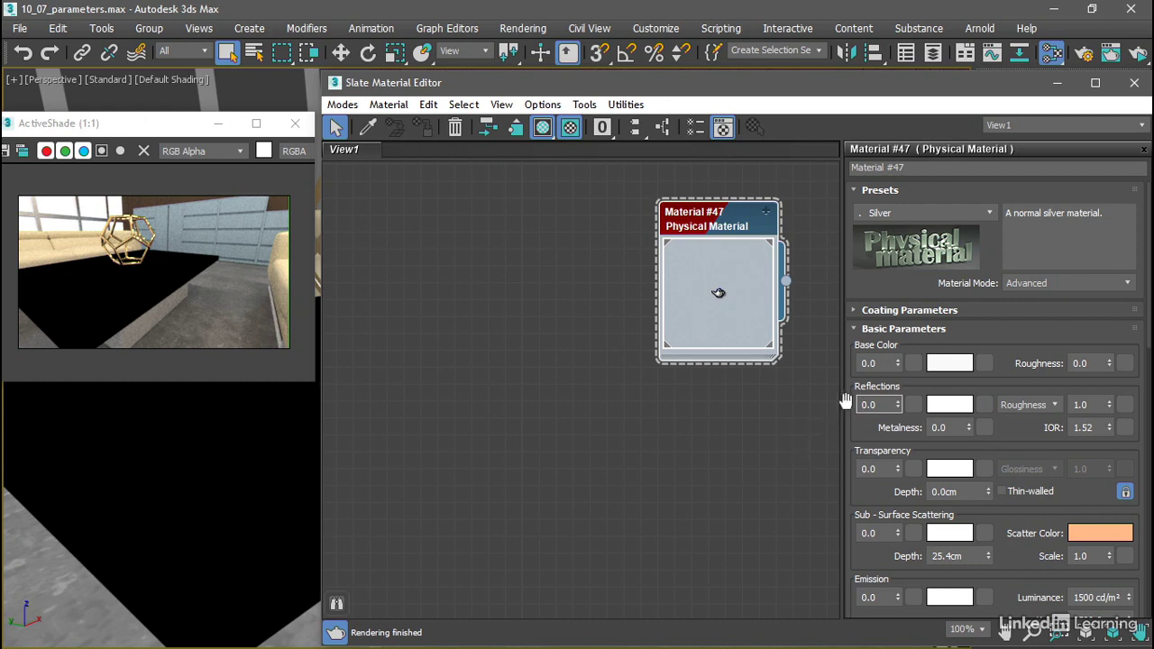
- Raise the base color weight to 1.0 and darken the base color to a medium gray
drag(899, 359, 898, 274)
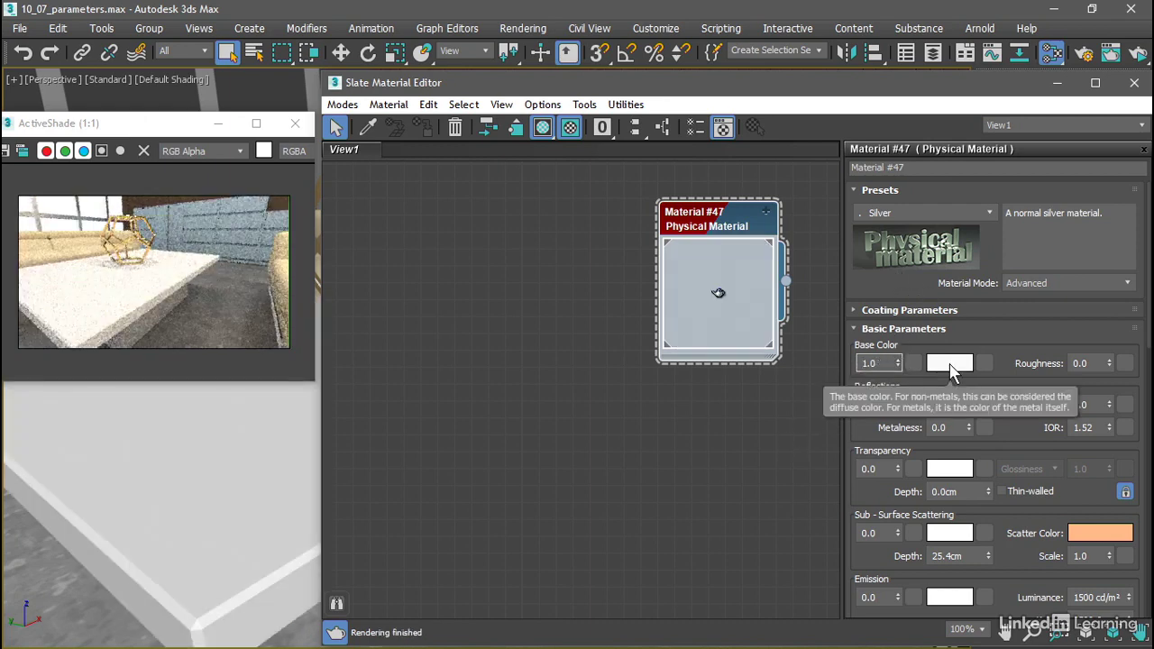
click(948, 368)
drag(653, 208, 593, 208)
click(628, 260)
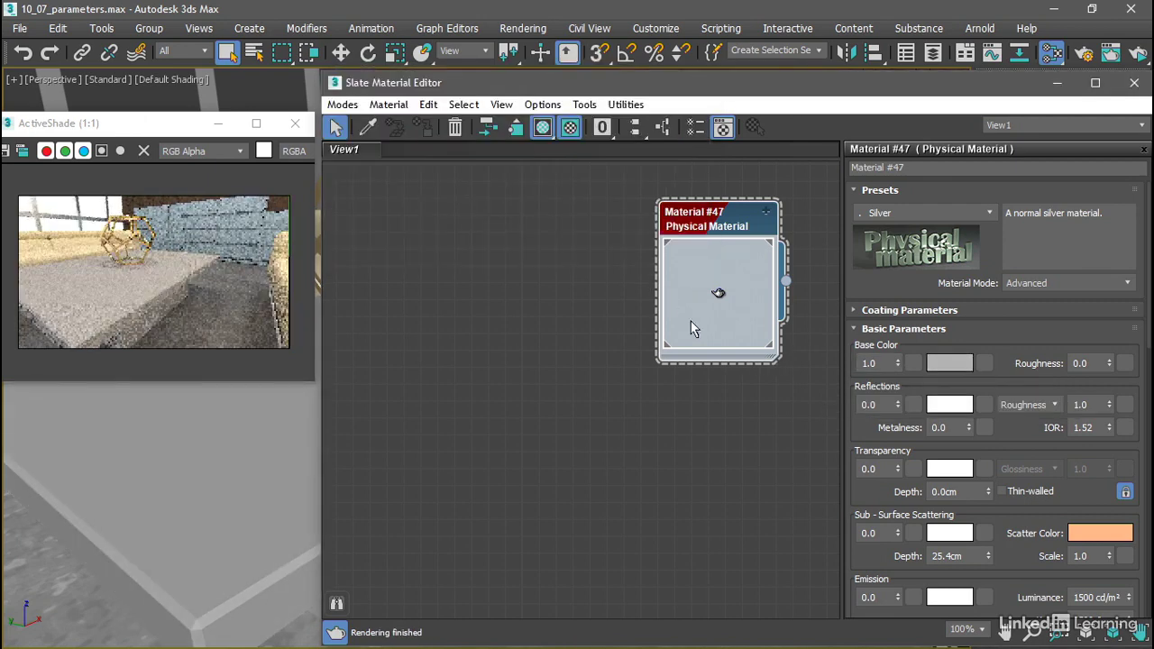
- Set the reflections' roughness to 0.1 and weight to 0.55, and reset the base color weight to 0.0
click(1110, 404)
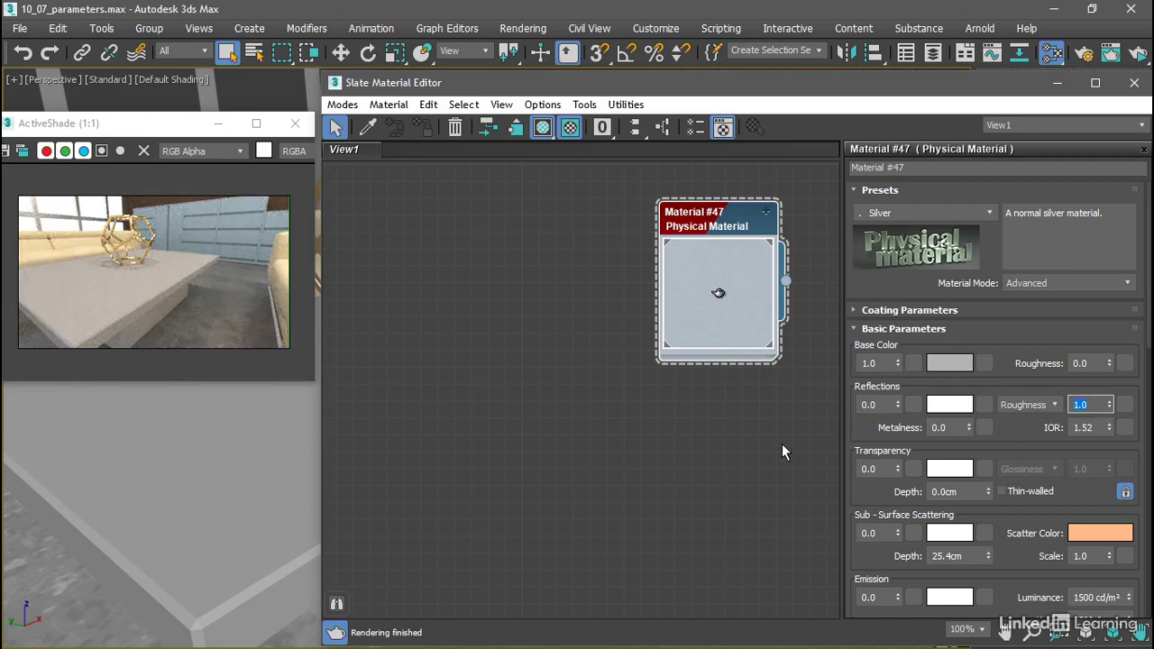
text(0.1)
key(Return)
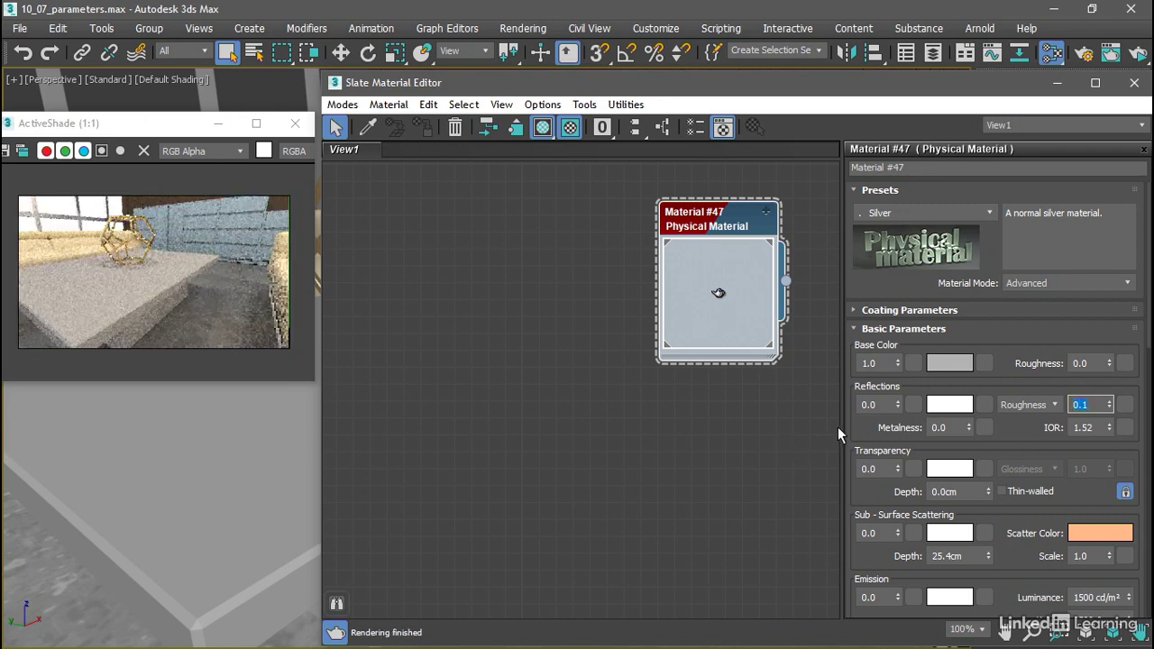
drag(897, 403, 904, 274)
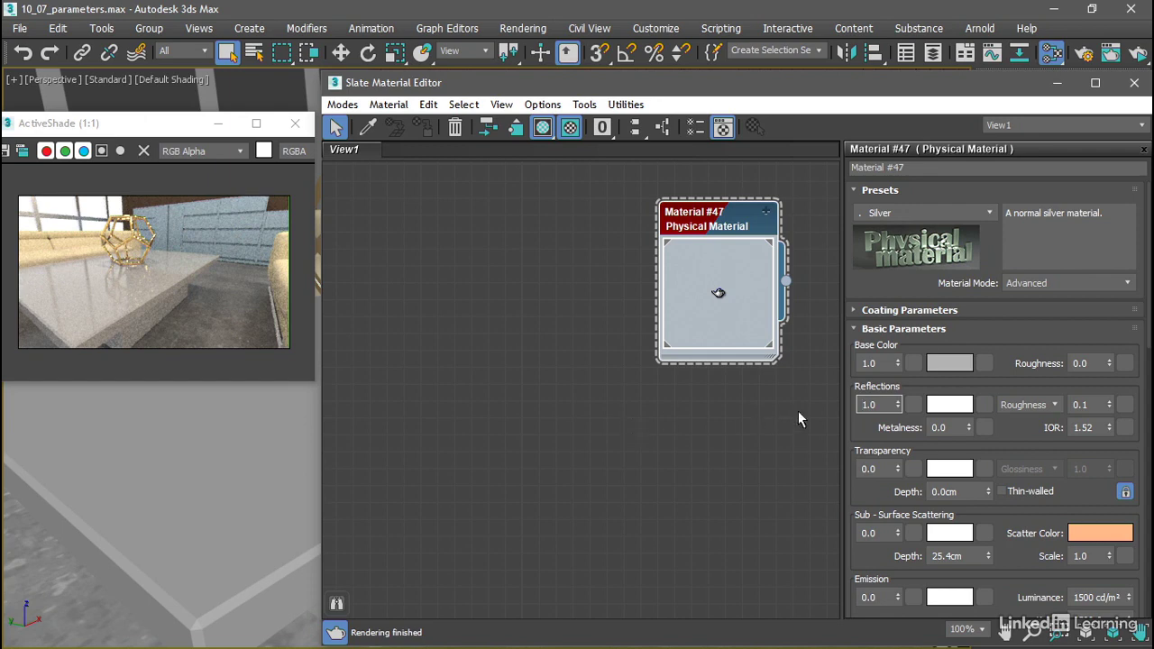
drag(896, 405, 896, 423)
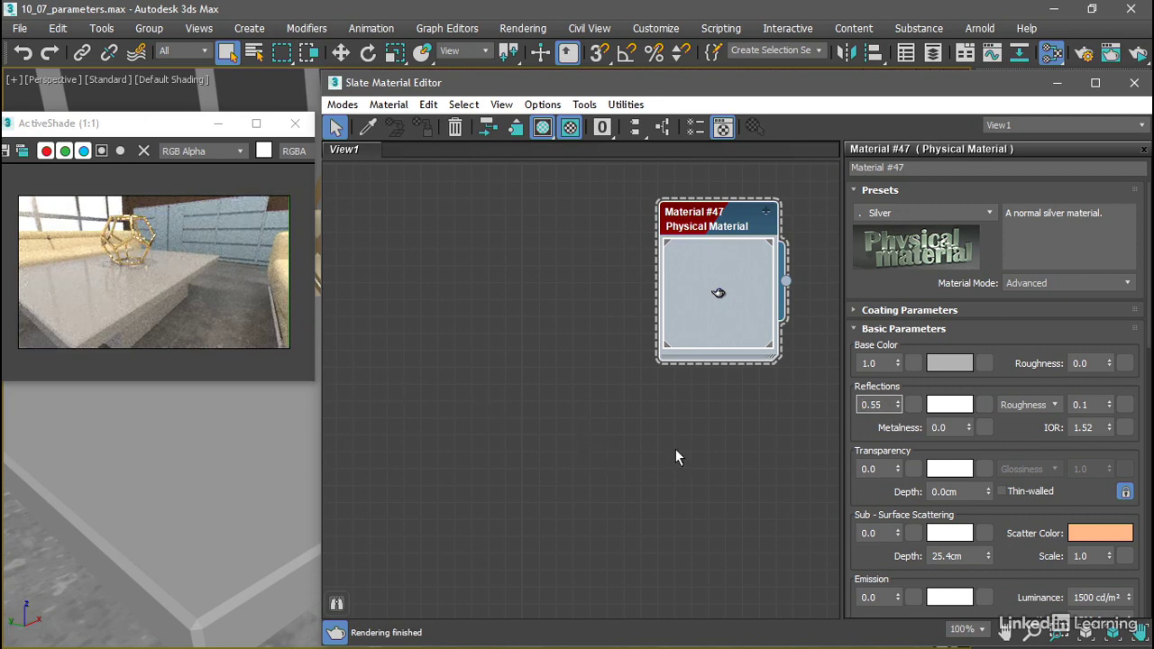
right_click(898, 364)
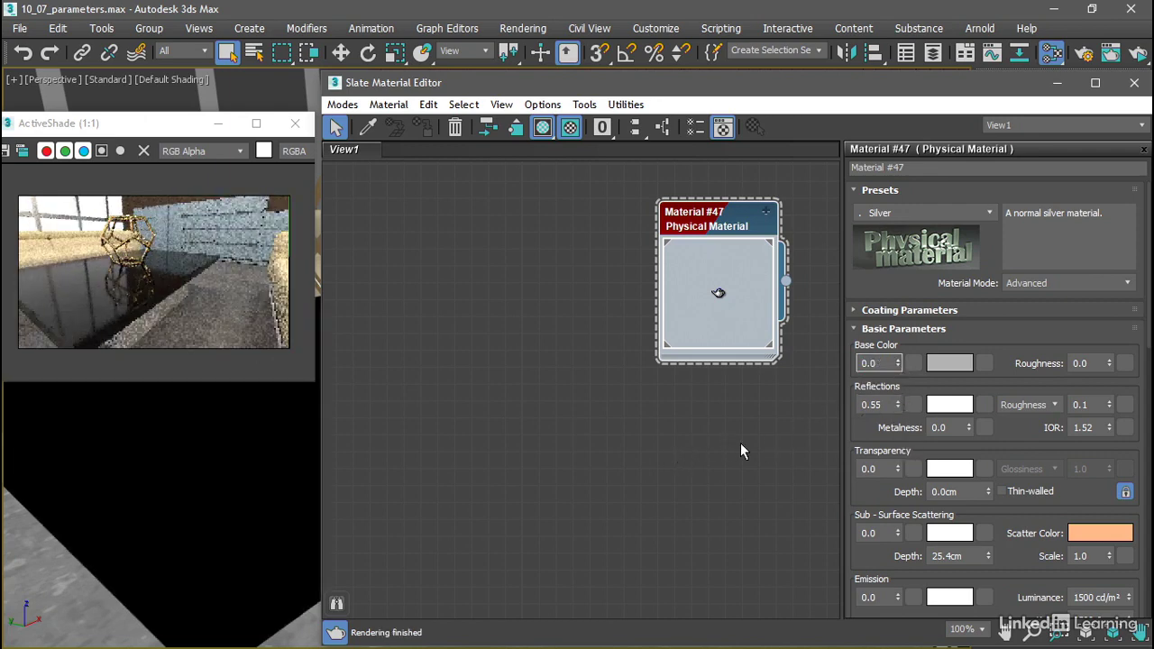
- Try reflections weights of 0.02 and 1.0 on the tabletop material, and raise its base color weight to 1.0
drag(897, 405, 898, 428)
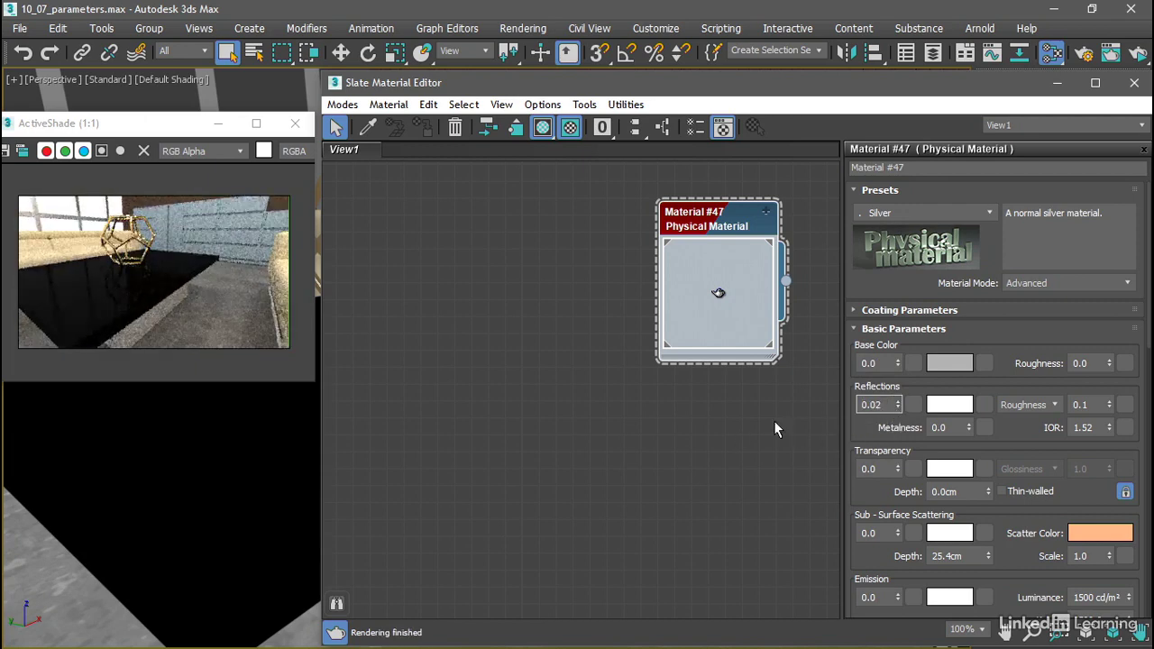
right_click(897, 402)
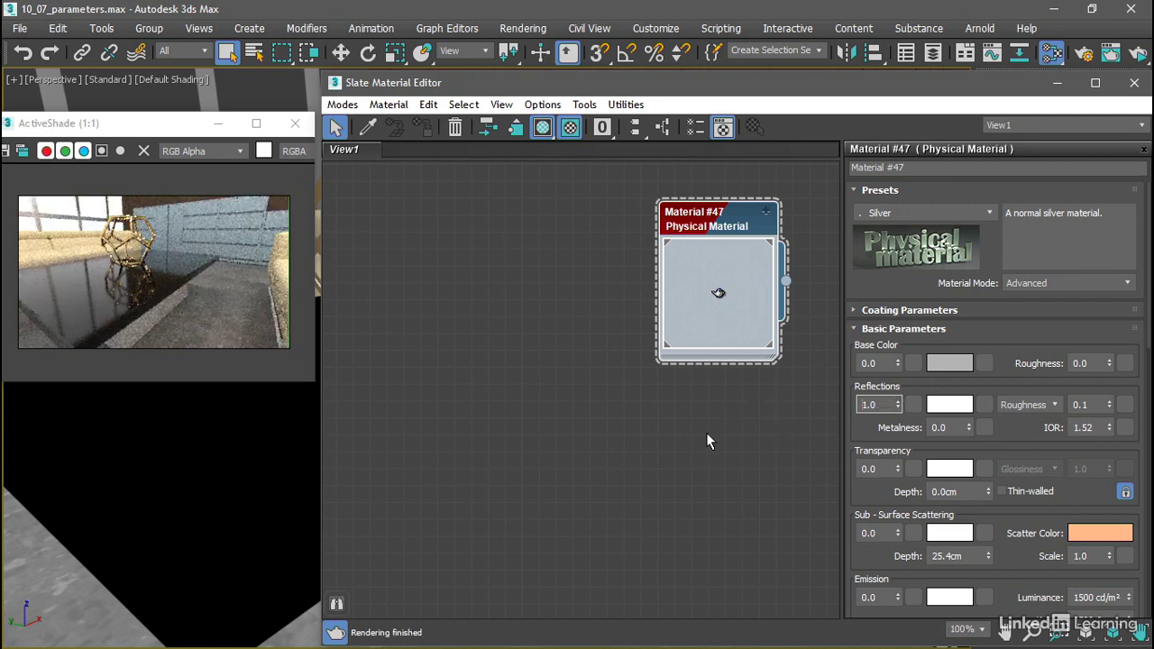
key(shift+Tab)
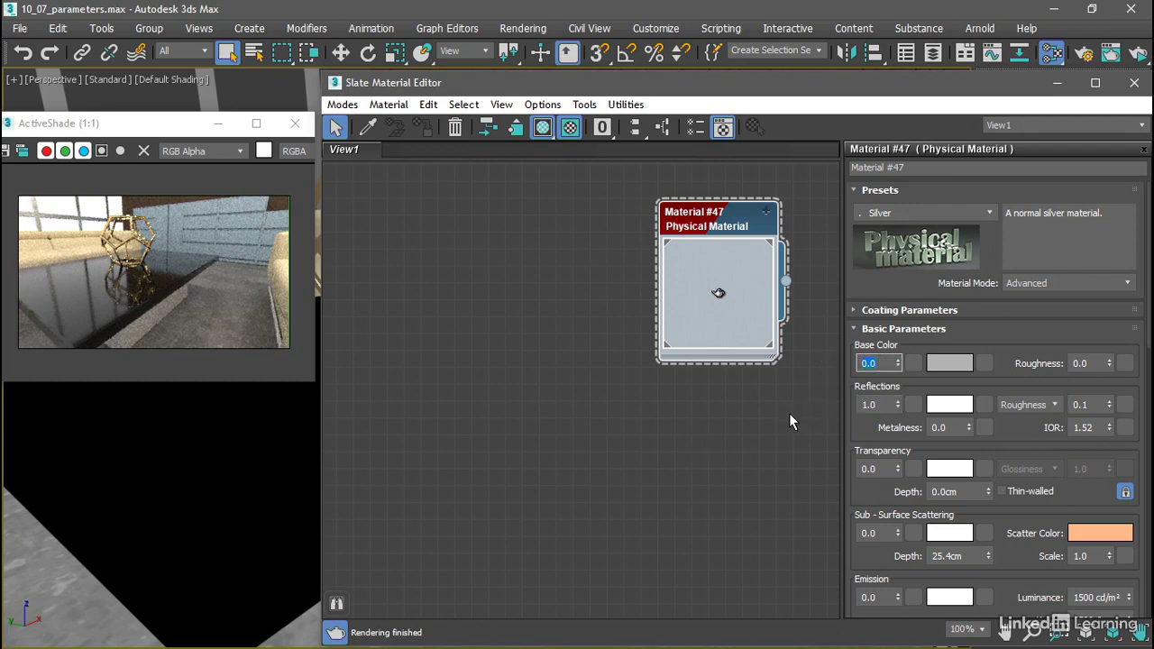
text(1)
key(Return)
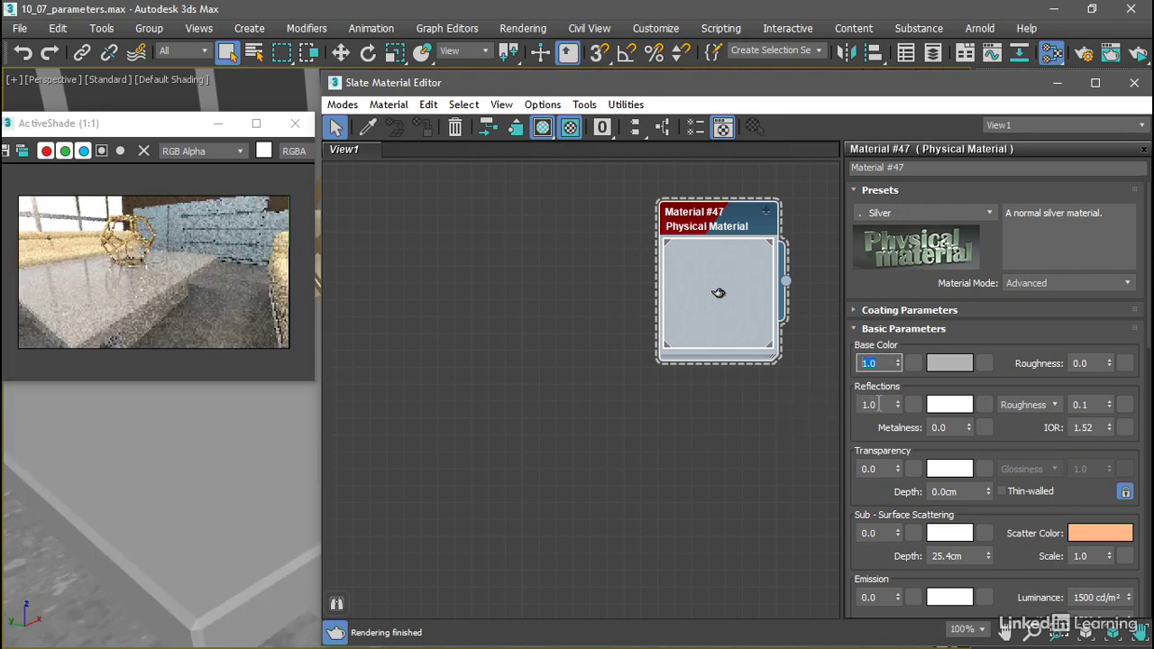
- Reduce the weight of the tabletop material's reflections to 0.5
click(879, 404)
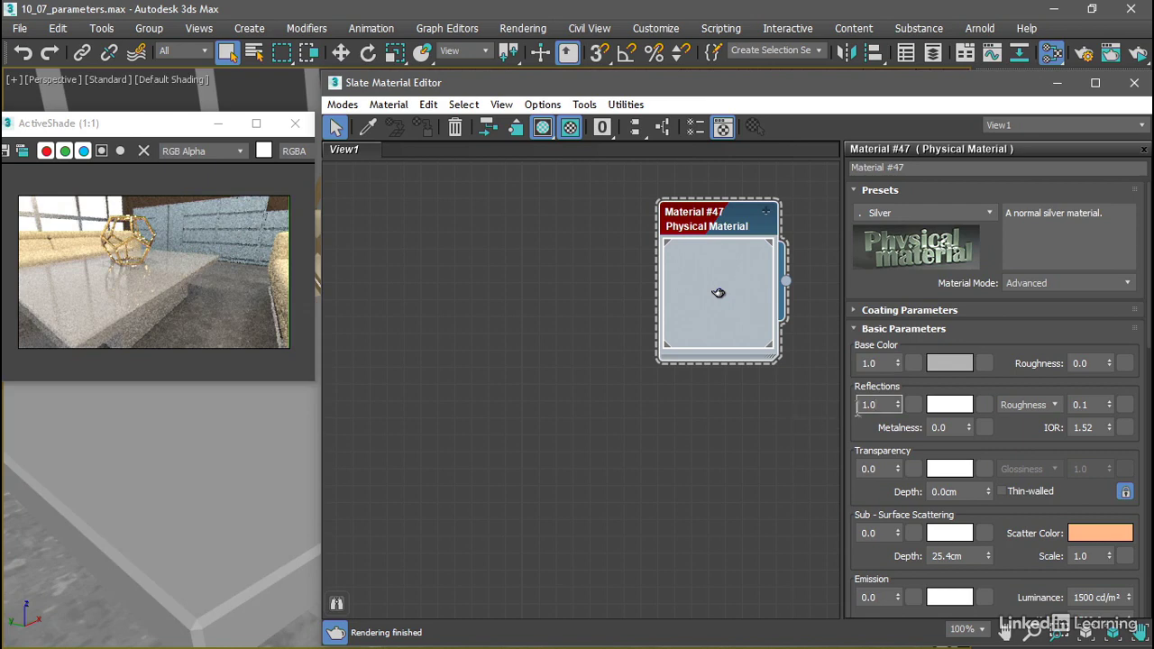
drag(886, 404, 831, 406)
text(.5)
key(Return)
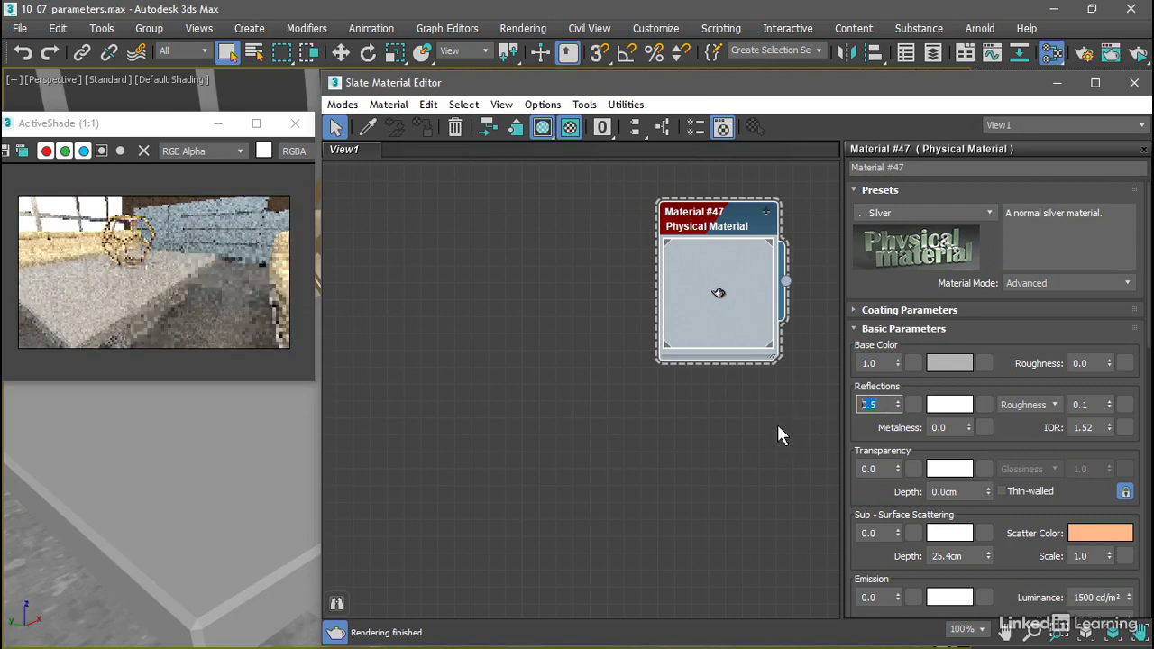